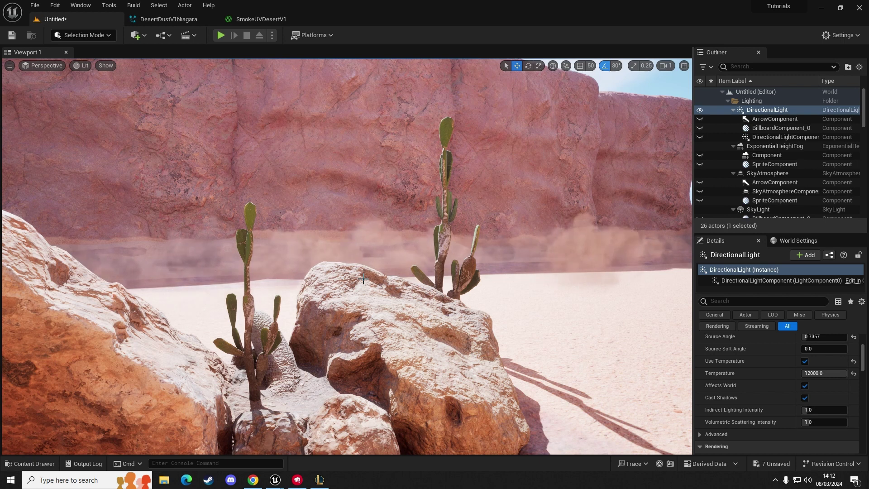
In Content/Particles, start a new Niagara System asset from the right-click menu
{"action": "key", "text": "ctrl+space"}
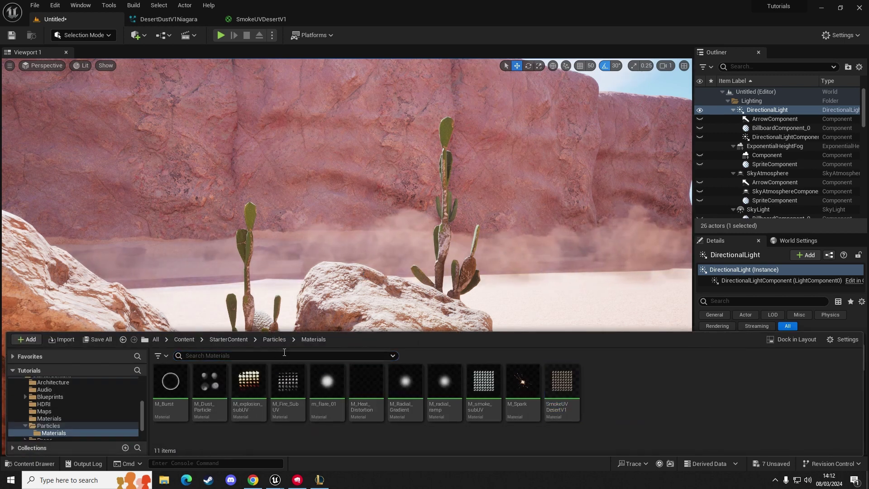
{"action": "left_click", "coordinate": [185, 339]}
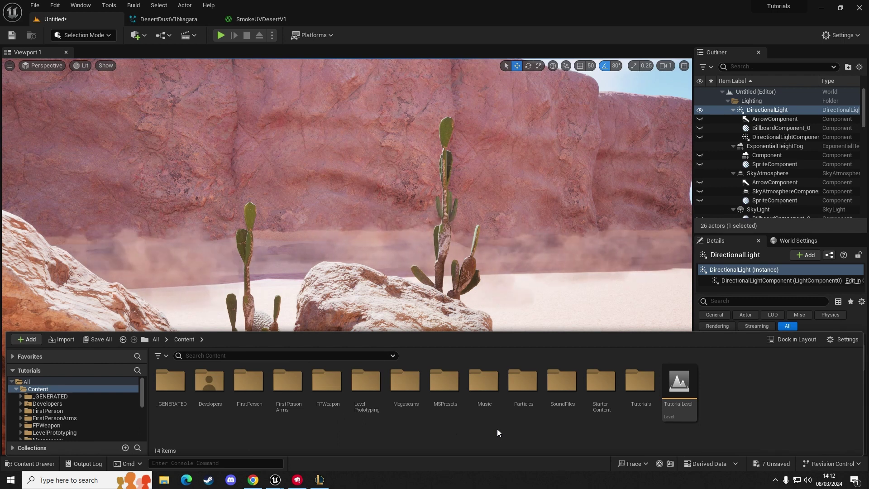
{"action": "double_click", "coordinate": [522, 418]}
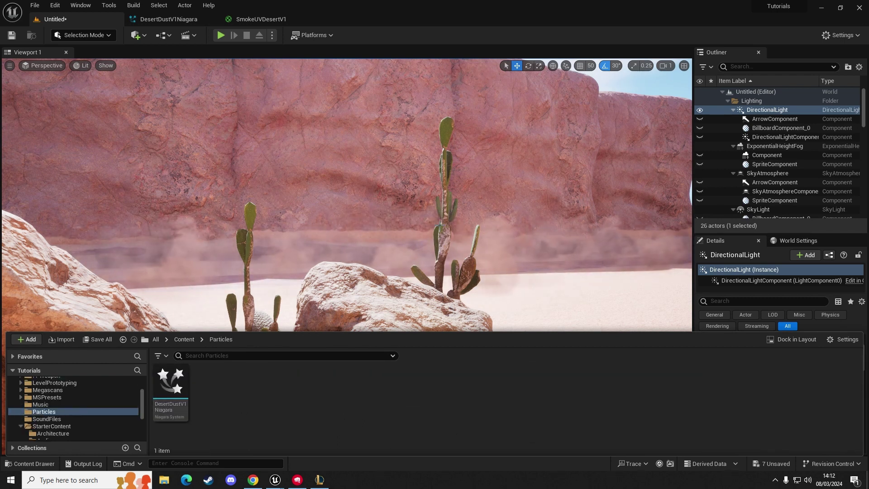
{"action": "right_click", "coordinate": [229, 401]}
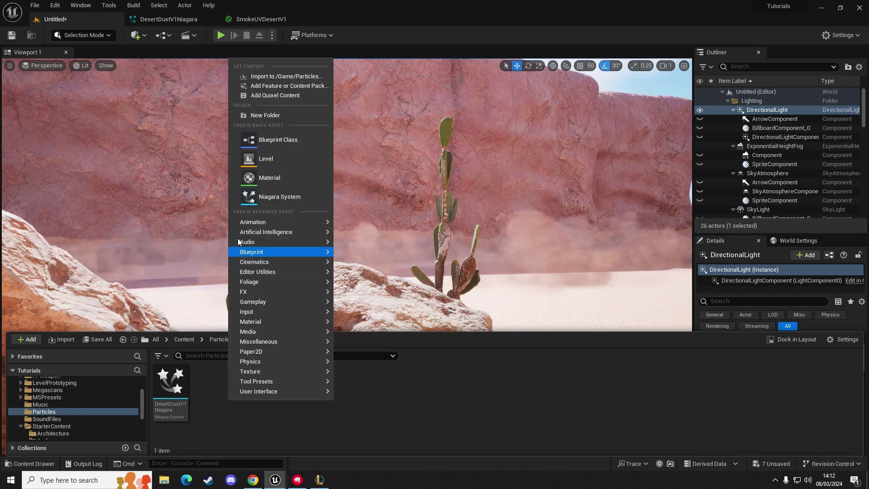
{"action": "left_click", "coordinate": [215, 413]}
{"action": "right_click", "coordinate": [220, 400]}
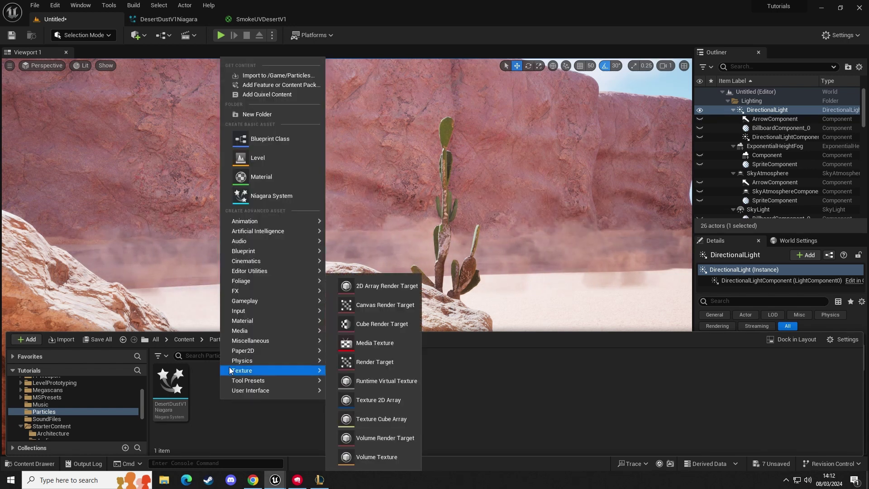
{"action": "left_click", "coordinate": [276, 195]}
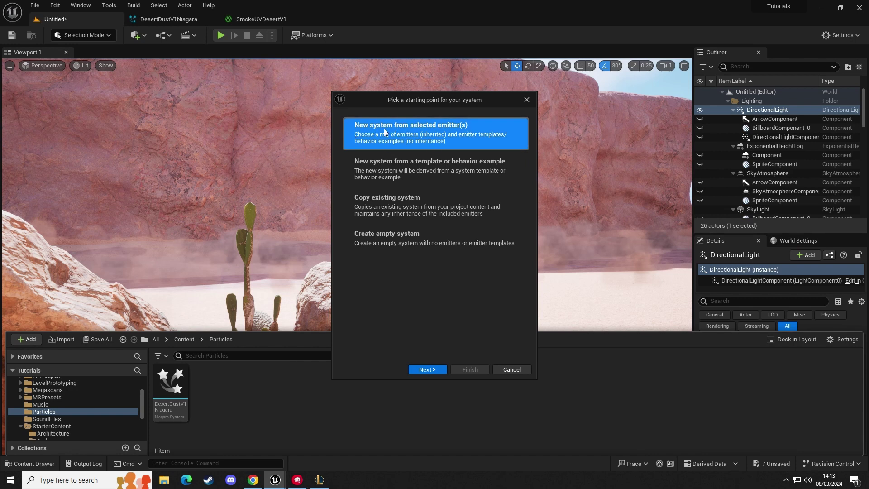
Create a Niagara system from the Hanging Particulates template with the HangingParticulates emitter added
{"action": "left_click", "coordinate": [422, 369]}
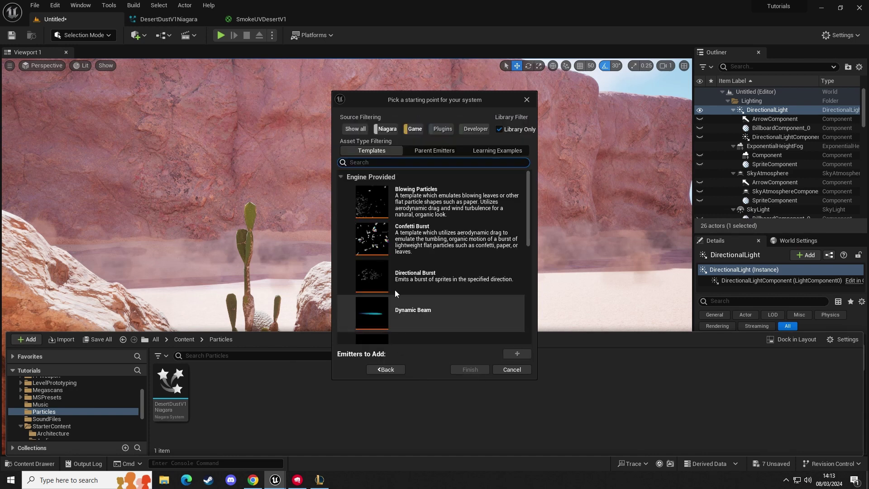
{"action": "scroll", "coordinate": [424, 235], "scroll_direction": "down", "scroll_amount": 2}
{"action": "scroll", "coordinate": [425, 234], "scroll_direction": "down", "scroll_amount": 2}
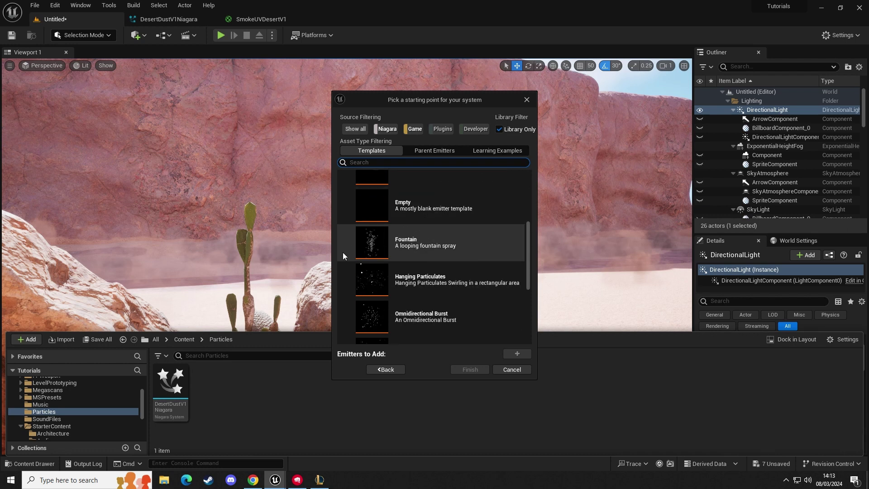
{"action": "left_click", "coordinate": [442, 281]}
{"action": "left_click", "coordinate": [517, 353]}
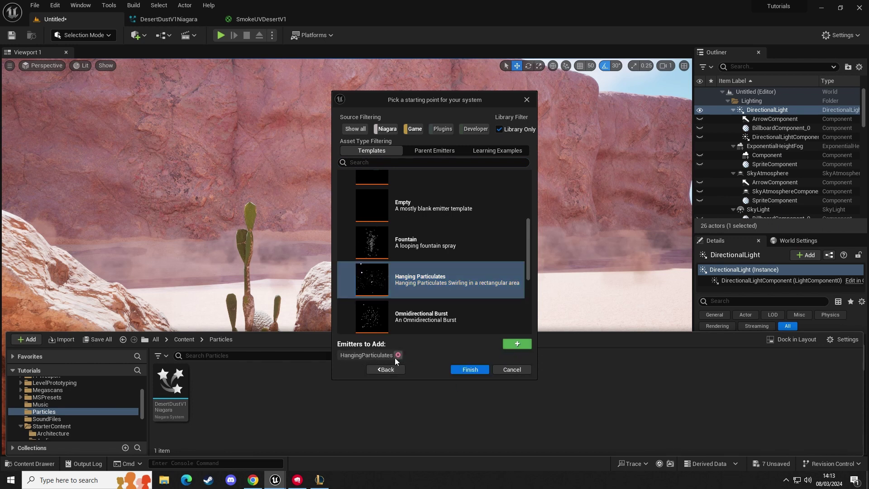
{"action": "left_click", "coordinate": [463, 370]}
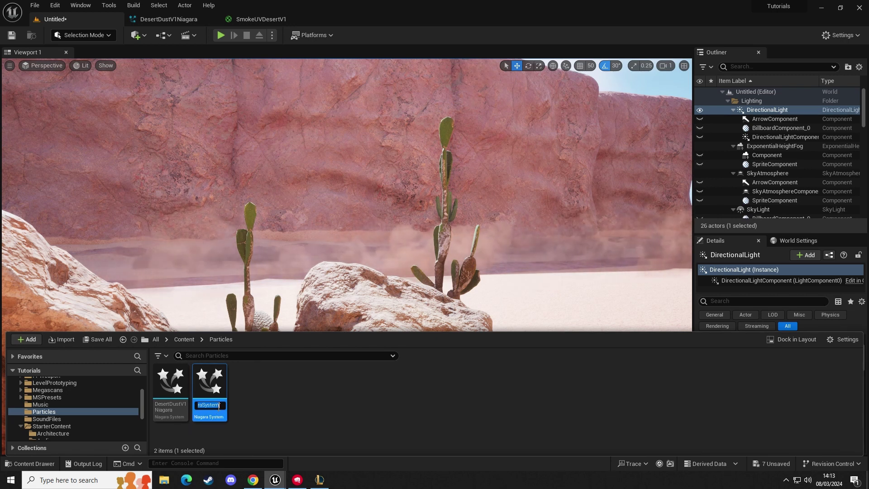
Name the new asset DesertTutorialDustV2 and open it in the Niagara editor
{"action": "type", "text": "Des"}
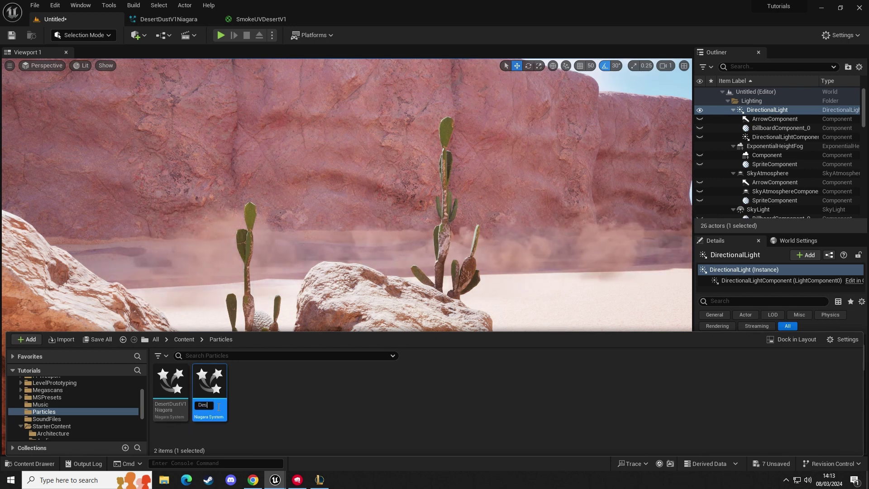
{"action": "type", "text": "ertTutorial"}
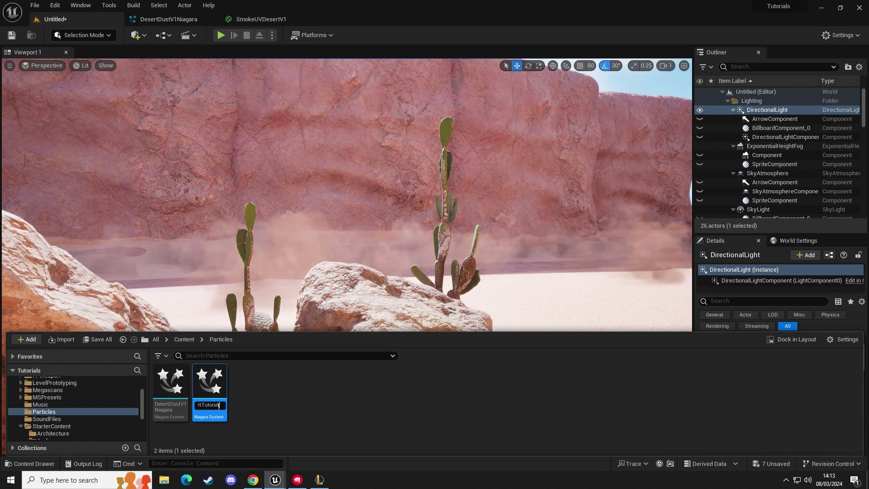
{"action": "type", "text": "DustV2"}
{"action": "key", "text": "Return"}
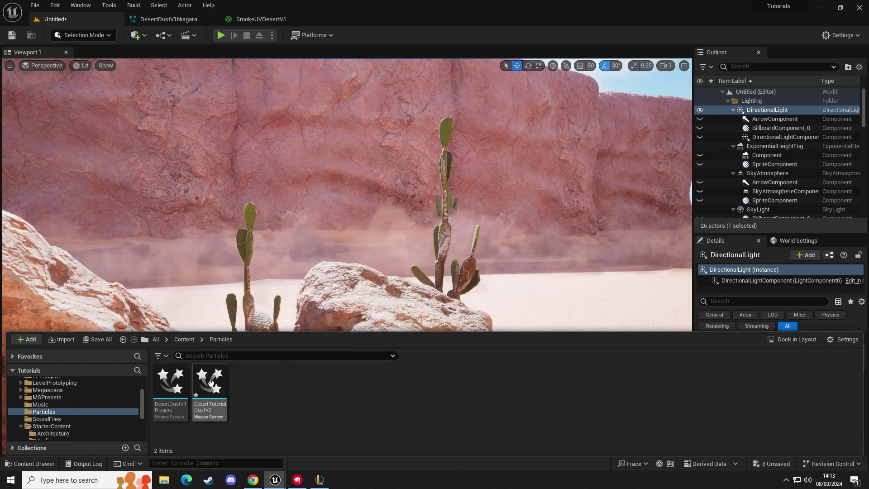
{"action": "double_click", "coordinate": [229, 407]}
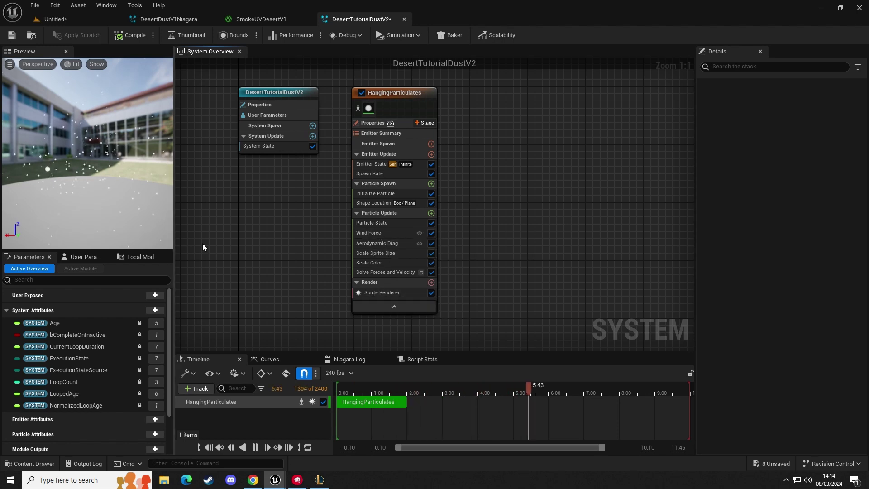
Set the HangingParticulates Sprite Renderer material to M_smoke_subUV and expand its Sub UV settings
{"action": "left_click", "coordinate": [374, 292]}
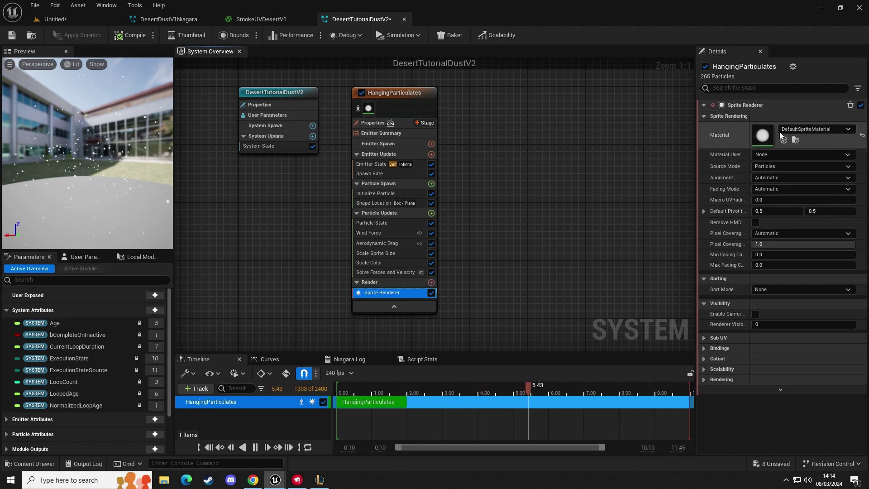
{"action": "left_click", "coordinate": [801, 130]}
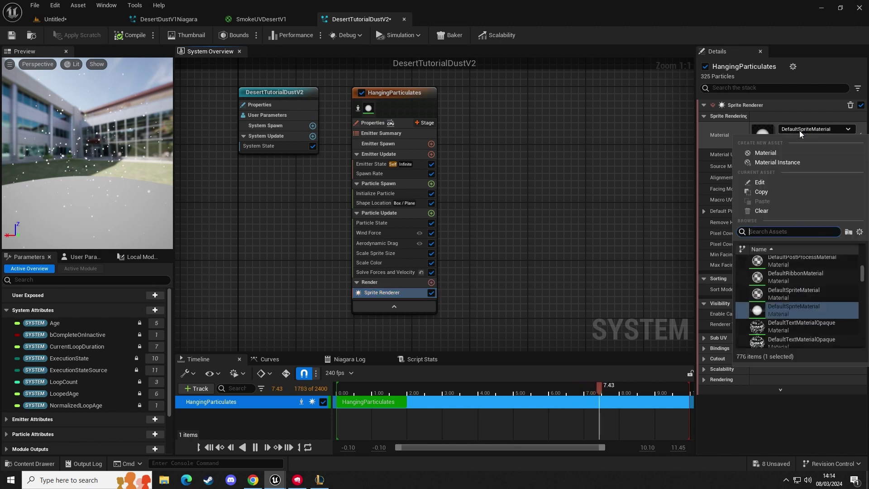
{"action": "type", "text": "sm"}
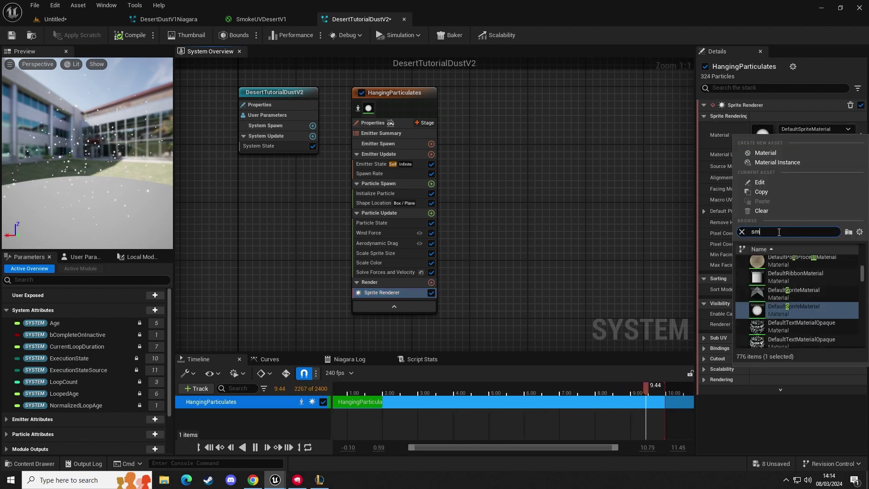
{"action": "type", "text": "oke"}
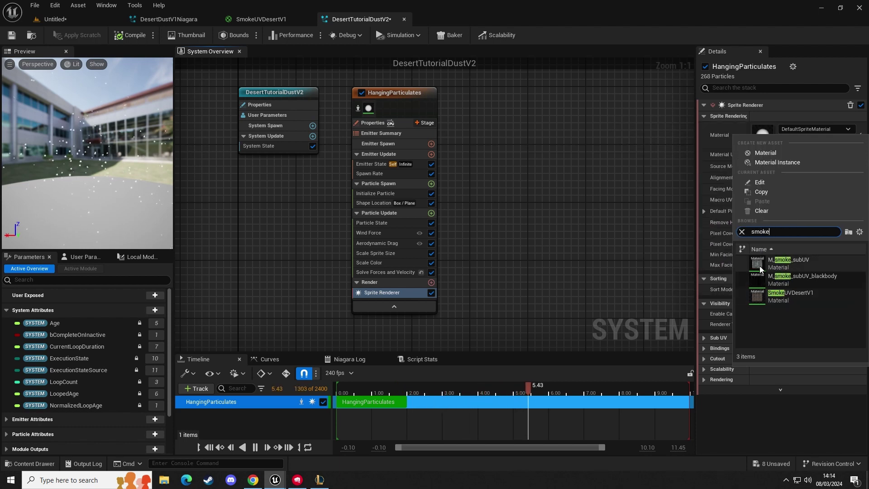
{"action": "mouse_move", "coordinate": [770, 268]}
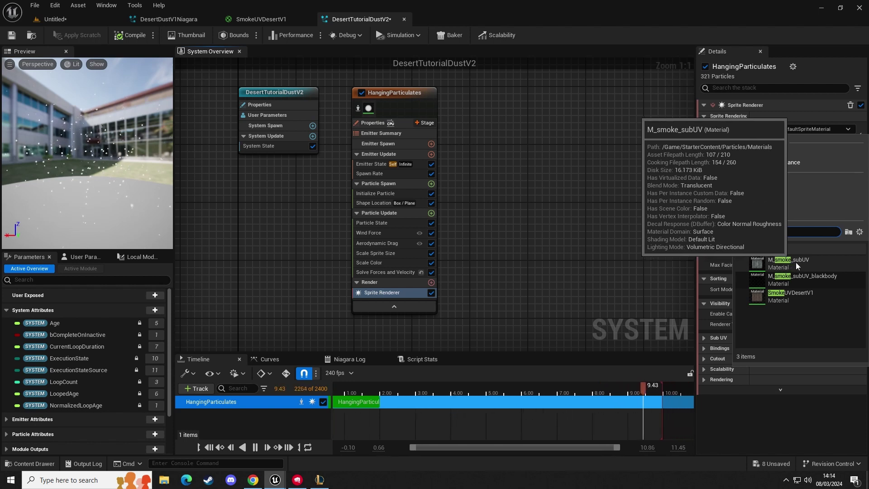
{"action": "left_click", "coordinate": [784, 263]}
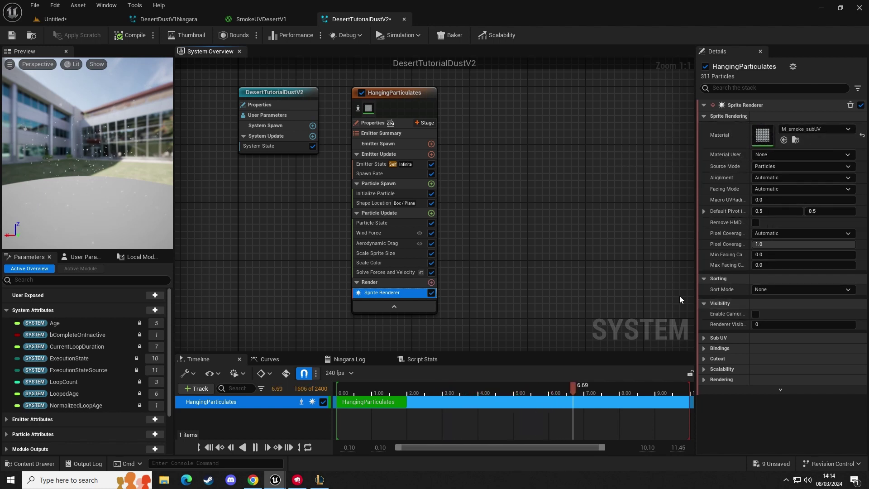
{"action": "left_click", "coordinate": [703, 338]}
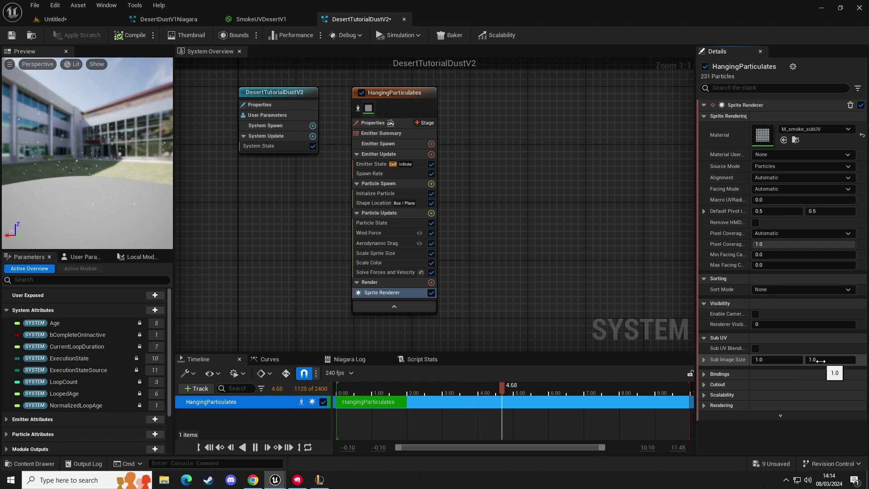
Set the first Sub Image Size value to 8 and lower Spawn Rate to 20
{"action": "key", "text": "Tab"}
{"action": "type", "text": "8"}
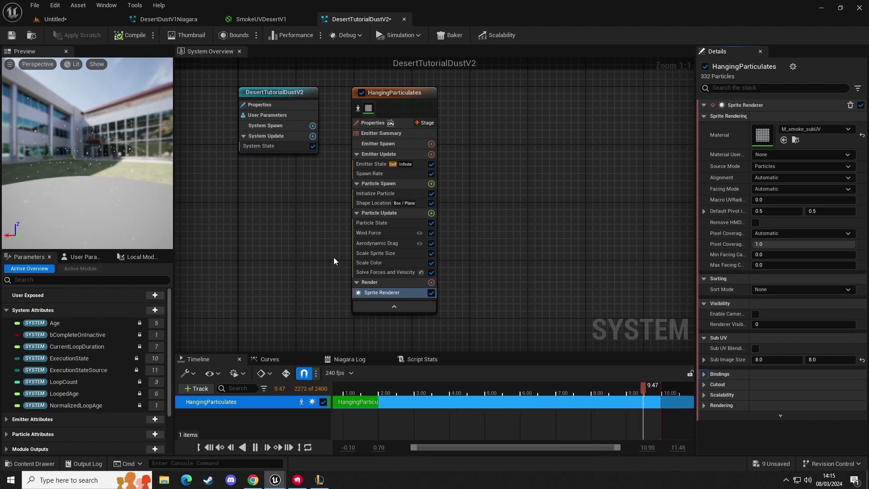
{"action": "left_click", "coordinate": [378, 173]}
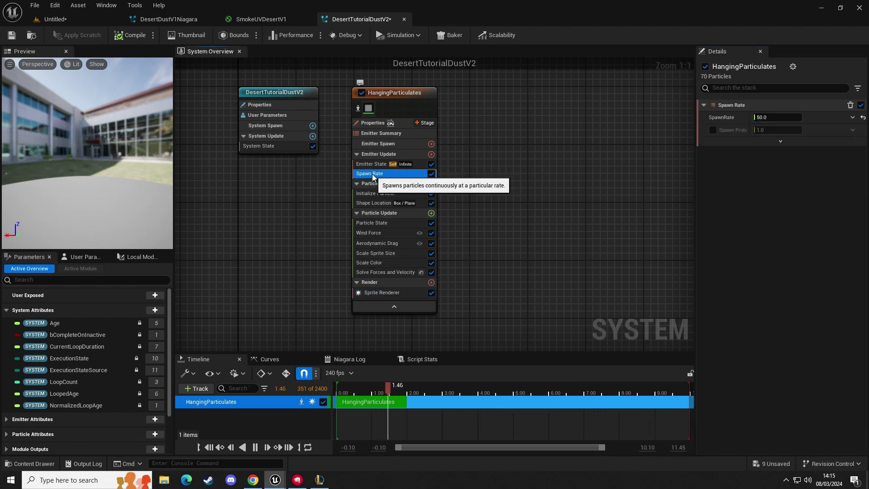
{"action": "left_click", "coordinate": [778, 117]}
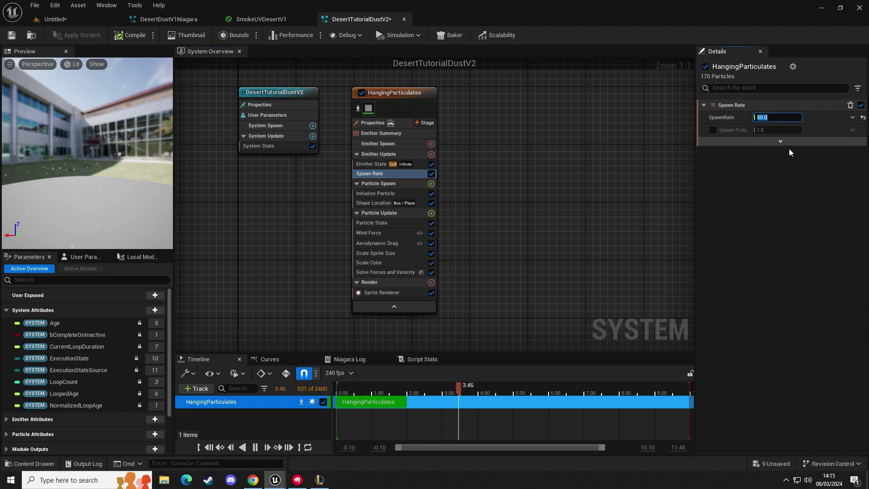
{"action": "type", "text": "20"}
{"action": "key", "text": "Return"}
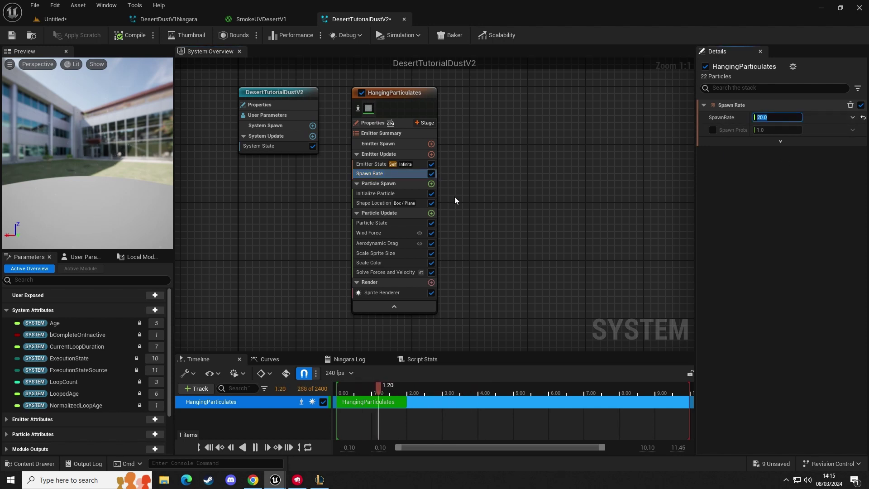
Switch Shape Location to Plane mode with a 2000 by 2000 plane size
{"action": "left_click", "coordinate": [369, 203]}
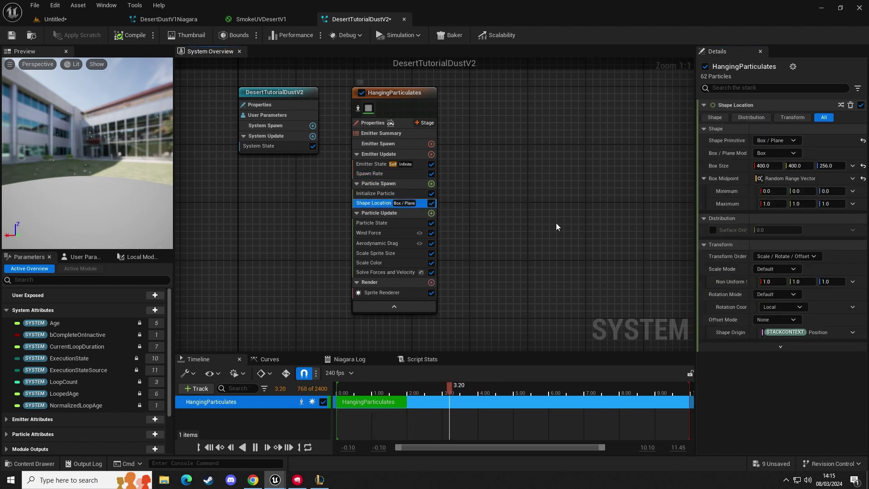
{"action": "left_click", "coordinate": [776, 153]}
{"action": "left_click", "coordinate": [783, 176]}
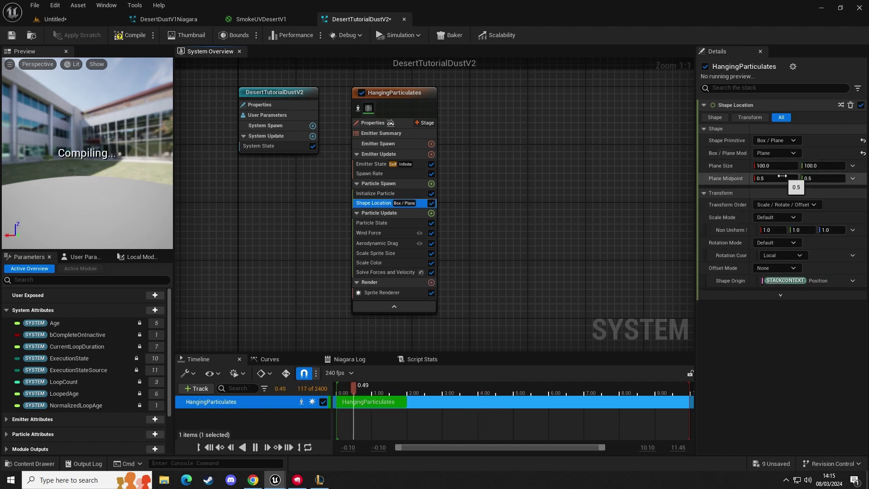
{"action": "type", "text": "2000"}
{"action": "key", "text": "Tab"}
{"action": "type", "text": "2000"}
{"action": "key", "text": "Tab"}
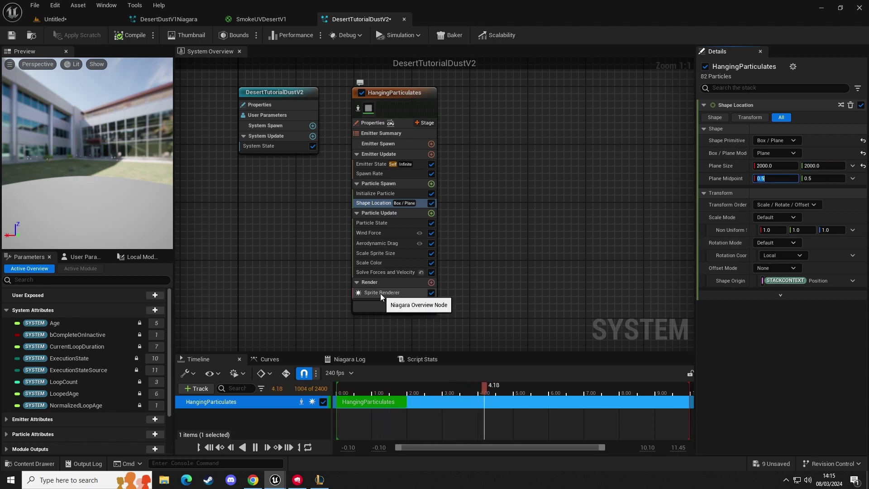
{"action": "left_click", "coordinate": [382, 233]}
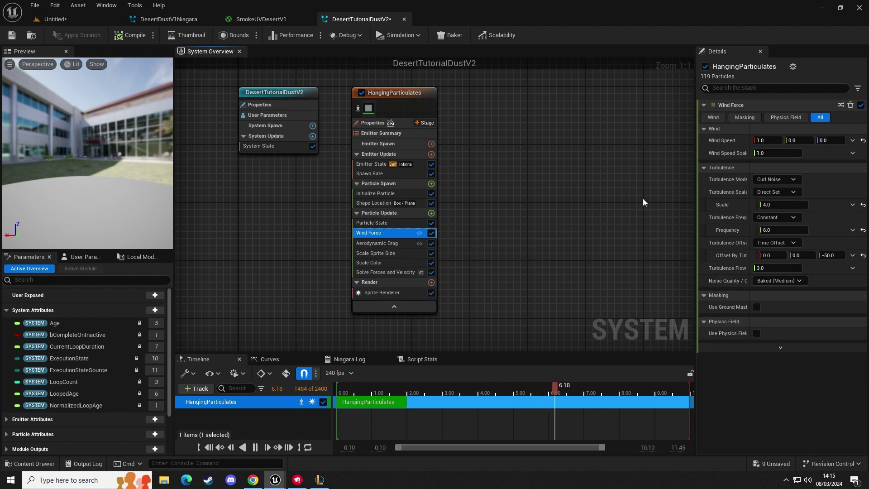
In the desert level, select the three DesertDustV1Niagara dust actors and delete them
{"action": "left_click", "coordinate": [54, 19]}
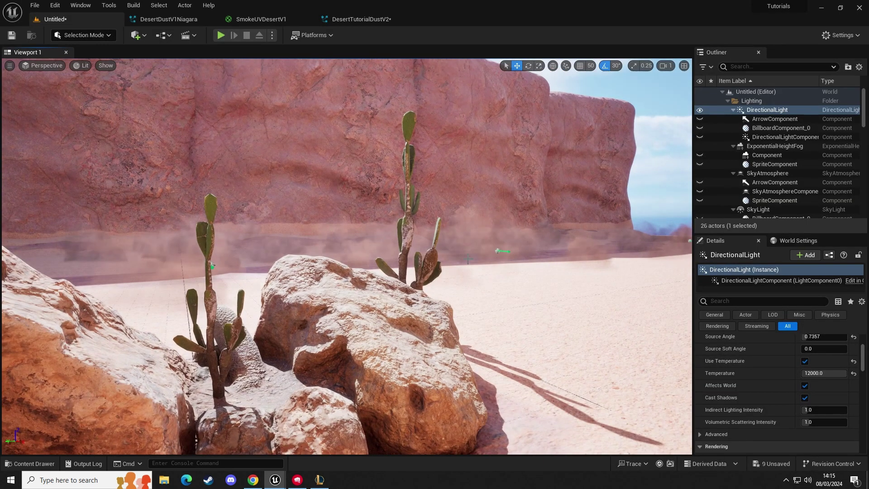
{"action": "left_click", "coordinate": [497, 275]}
{"action": "key", "text": "f"}
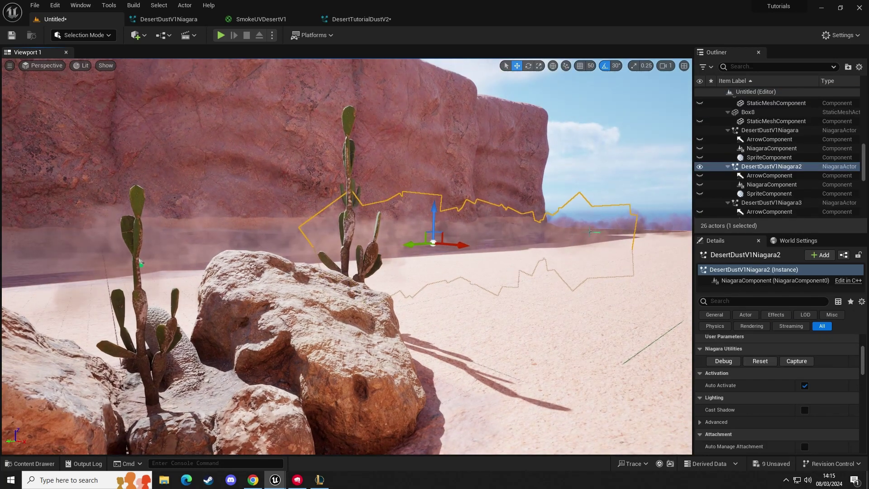
{"action": "left_click", "coordinate": [426, 286], "text": "ctrl"}
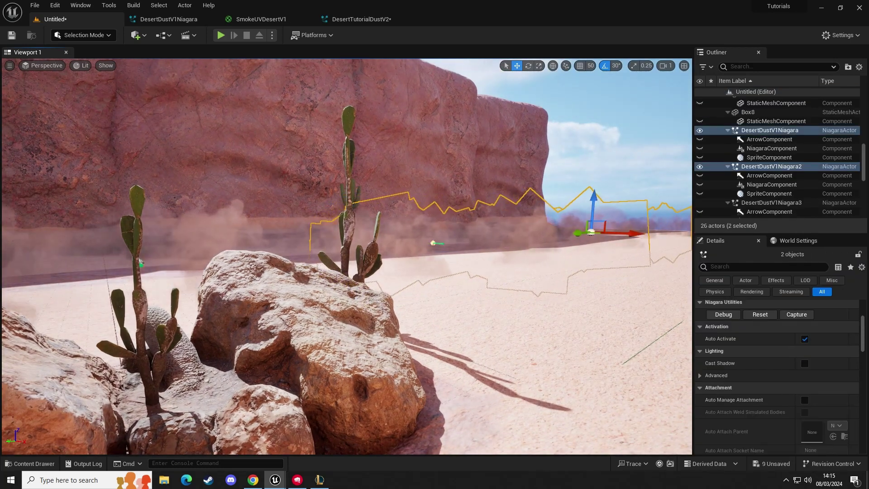
{"action": "key", "text": "f"}
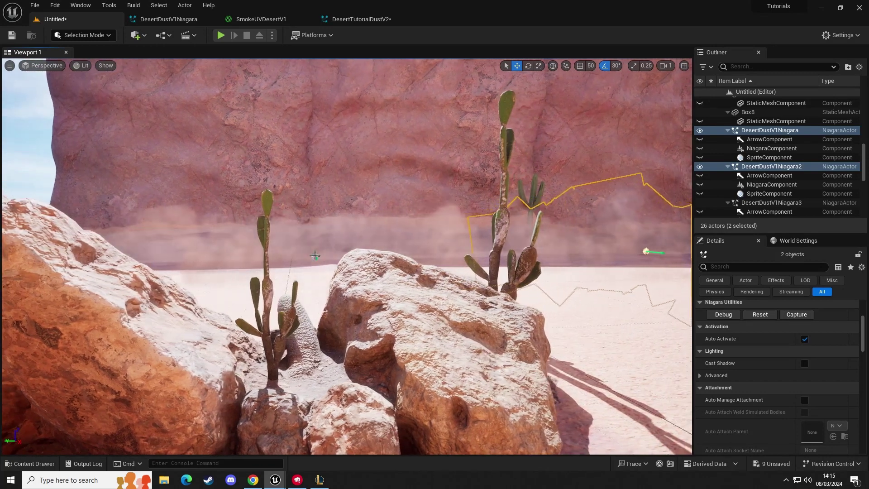
{"action": "left_click", "coordinate": [315, 255], "text": "ctrl"}
{"action": "key", "text": "f"}
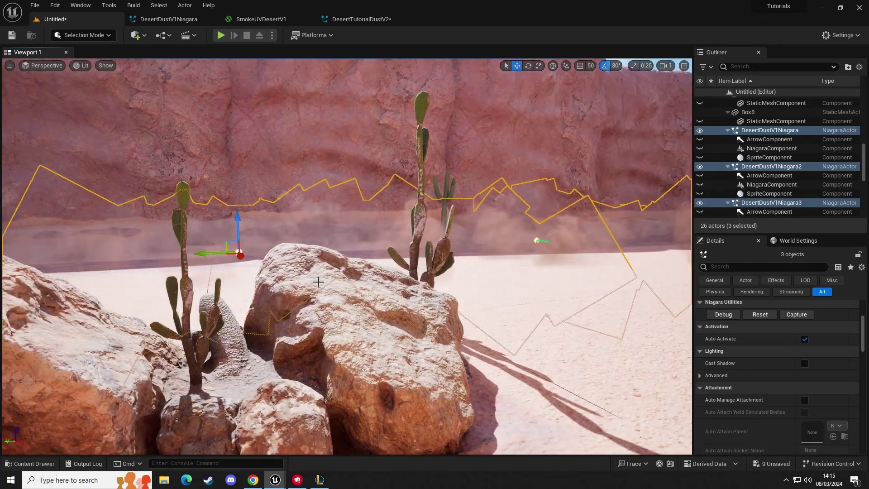
{"action": "right_click_drag", "start_coordinate": [318, 281], "coordinate": [376, 275]}
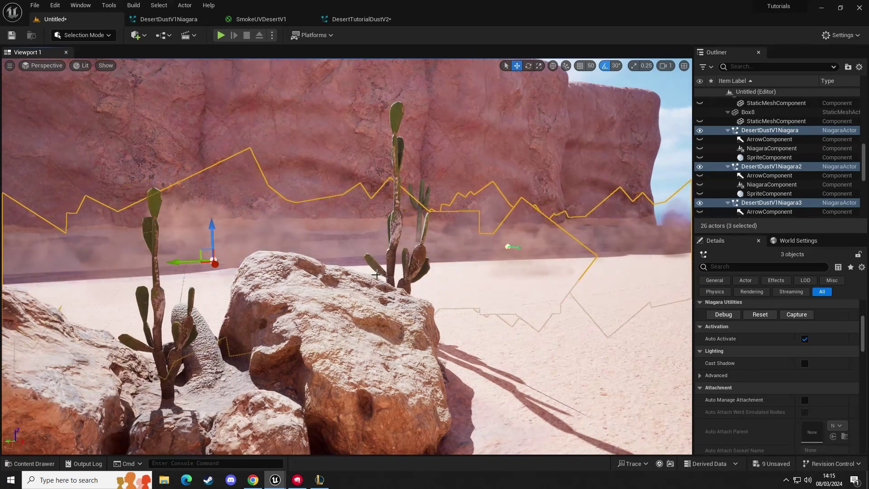
{"action": "key", "text": "Delete"}
Place DesertTutorialDustV2 into the level by the rocks and cacti
{"action": "left_click_drag", "start_coordinate": [365, 286], "coordinate": [356, 264]}
{"action": "key", "text": "ctrl+space"}
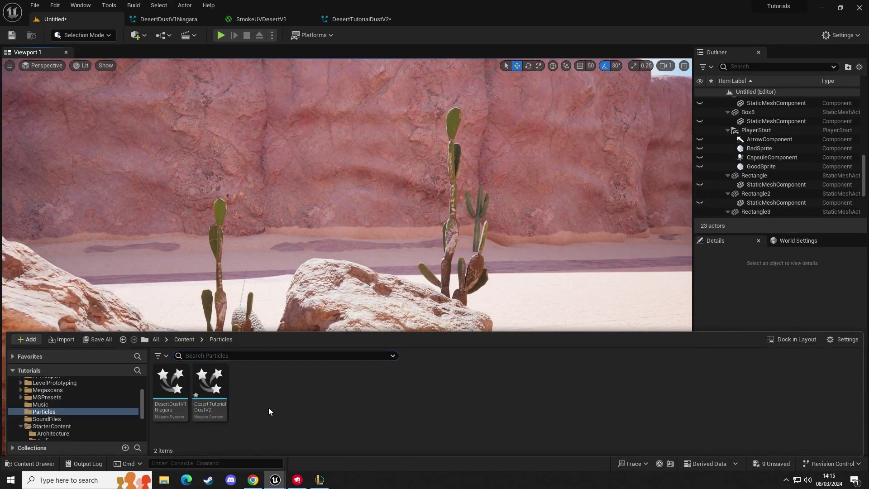
{"action": "key", "text": "ctrl+space"}
{"action": "left_click_drag", "start_coordinate": [272, 273], "coordinate": [252, 250]}
{"action": "key", "text": "g"}
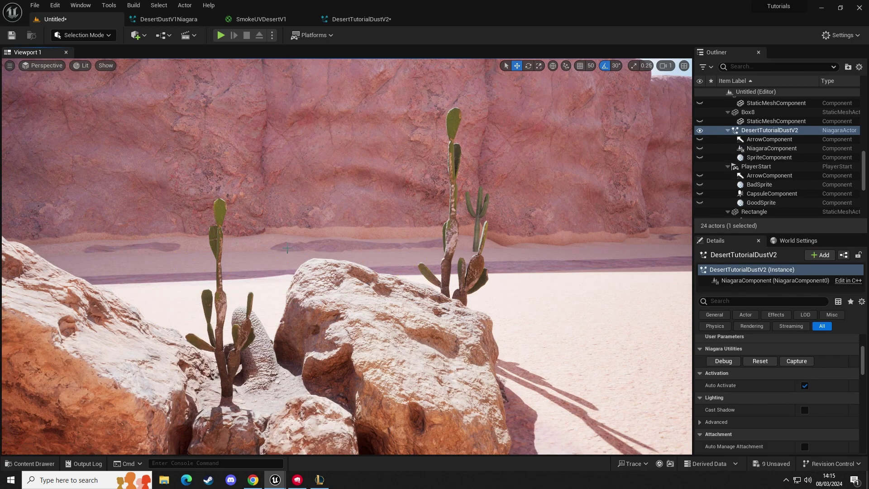
{"action": "key", "text": "g"}
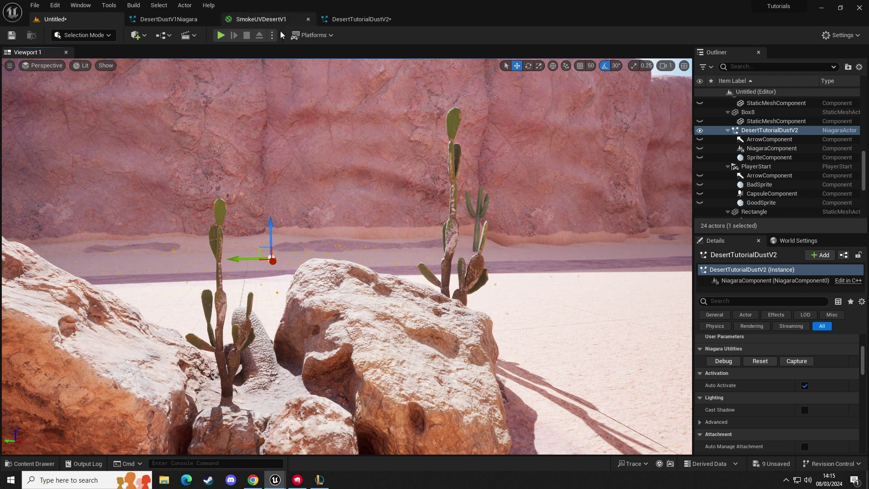
Browse from the HangingParticulates Sprite Renderer to M_smoke_subUV in the Content Browser
{"action": "left_click", "coordinate": [338, 20]}
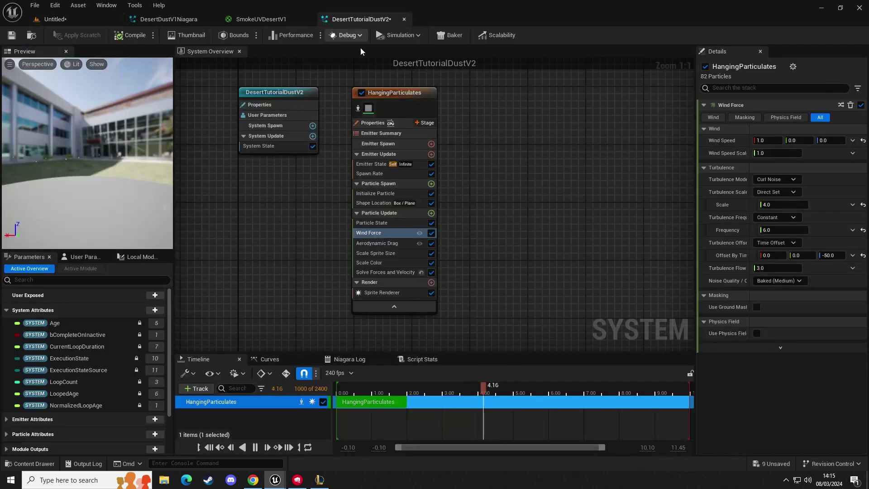
{"action": "left_click", "coordinate": [397, 96]}
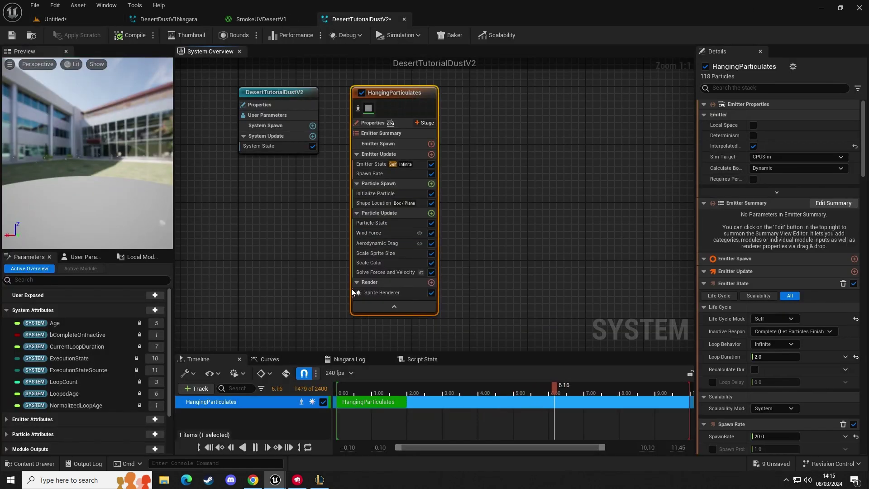
{"action": "left_click", "coordinate": [384, 294]}
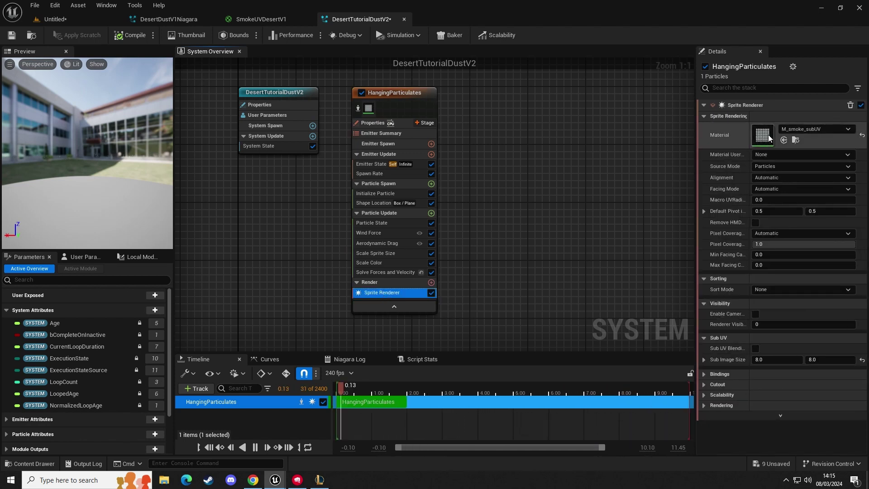
{"action": "left_click", "coordinate": [797, 140]}
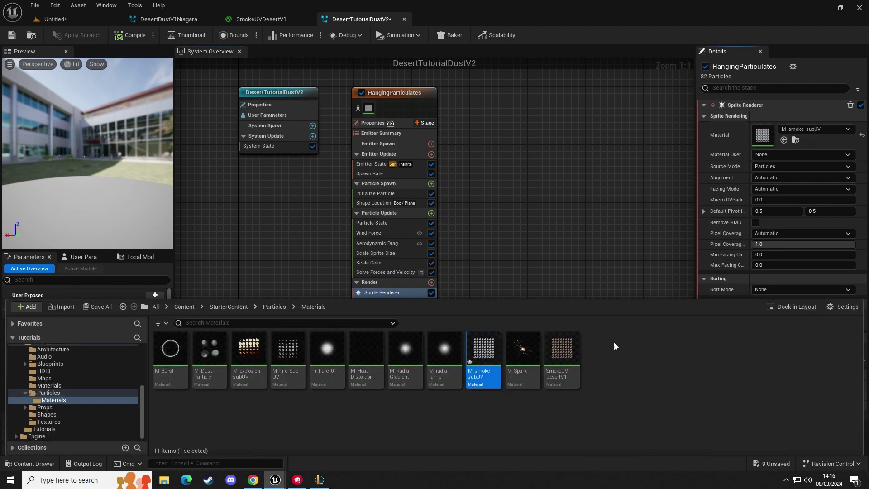
{"action": "mouse_move", "coordinate": [473, 381]}
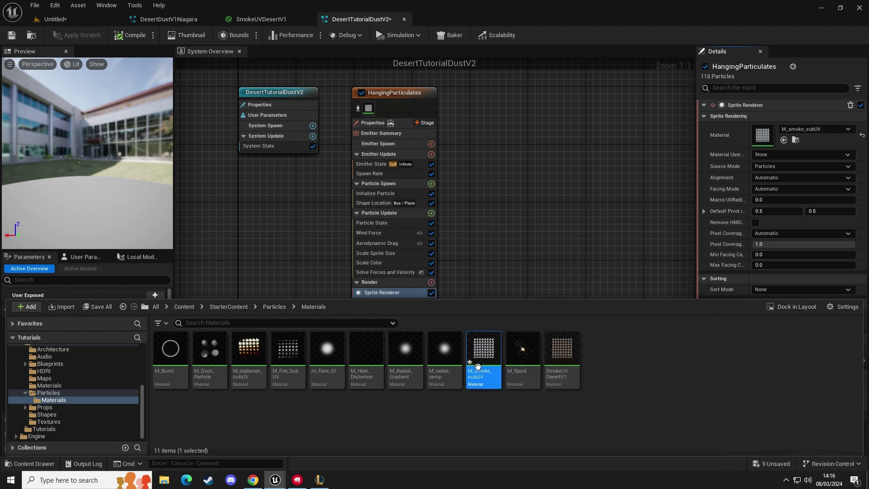
Duplicate M_smoke_subUV and name the copy DesertDustUVColour
{"action": "right_click", "coordinate": [478, 358]}
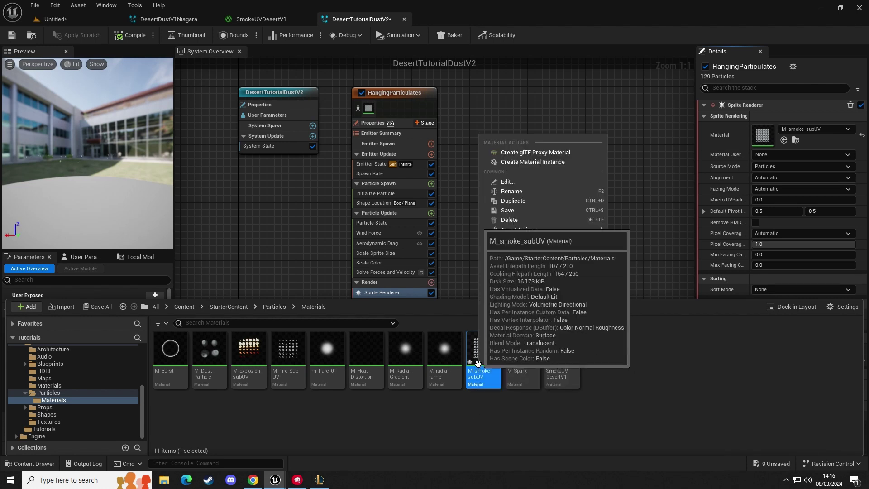
{"action": "left_click", "coordinate": [511, 201]}
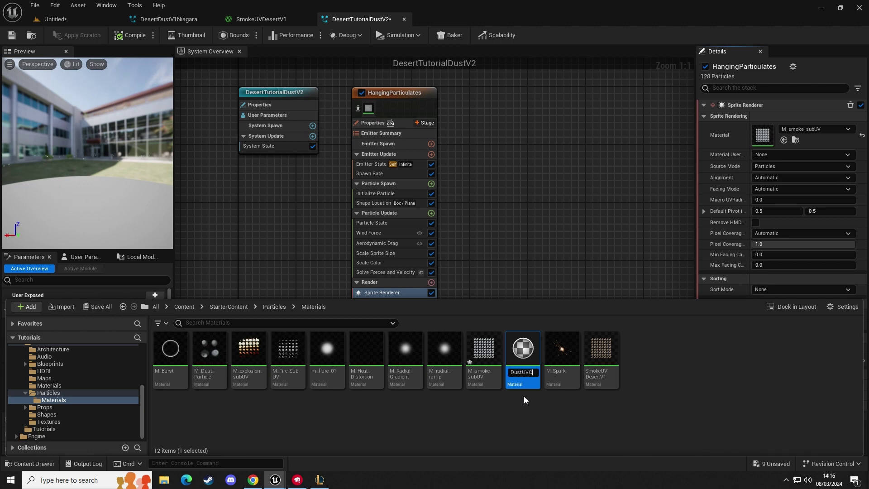
{"action": "type", "text": "our"}
{"action": "key", "text": "Return"}
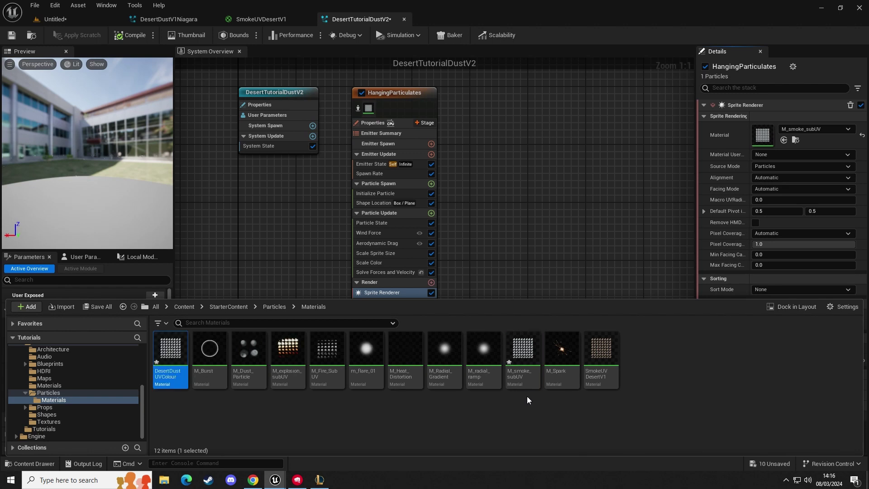
{"action": "double_click", "coordinate": [170, 351]}
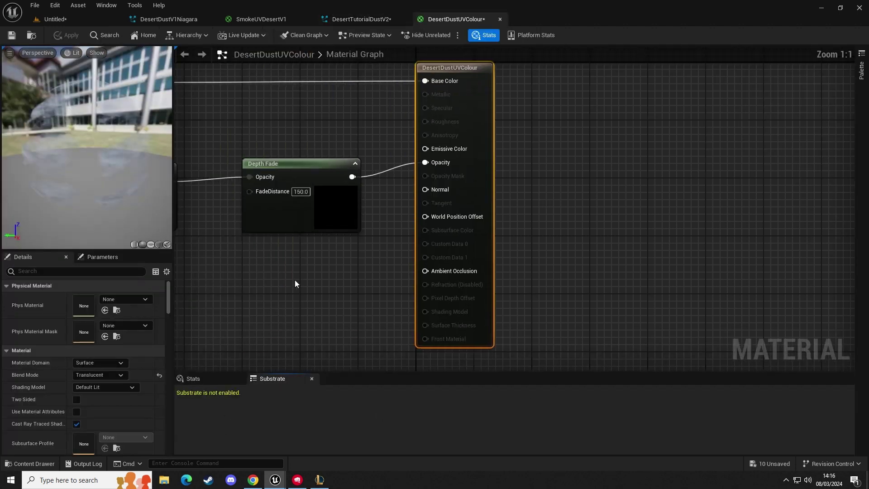
{"action": "right_click_drag", "start_coordinate": [300, 152], "coordinate": [641, 259]}
{"action": "left_click_drag", "start_coordinate": [202, 80], "coordinate": [473, 145]}
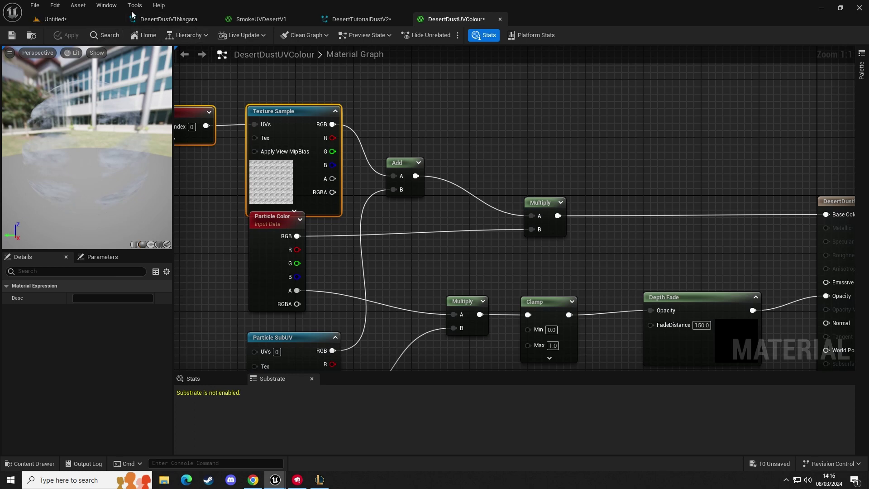
{"action": "left_click", "coordinate": [55, 19]}
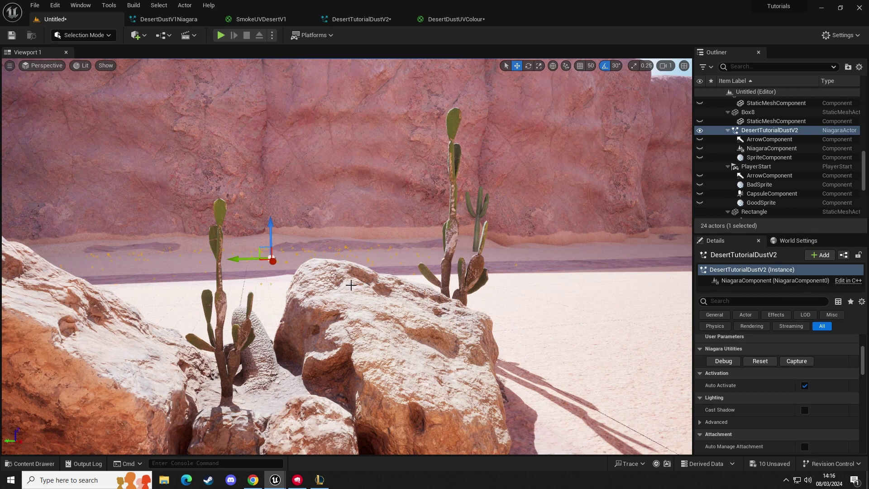
{"action": "left_click", "coordinate": [457, 18]}
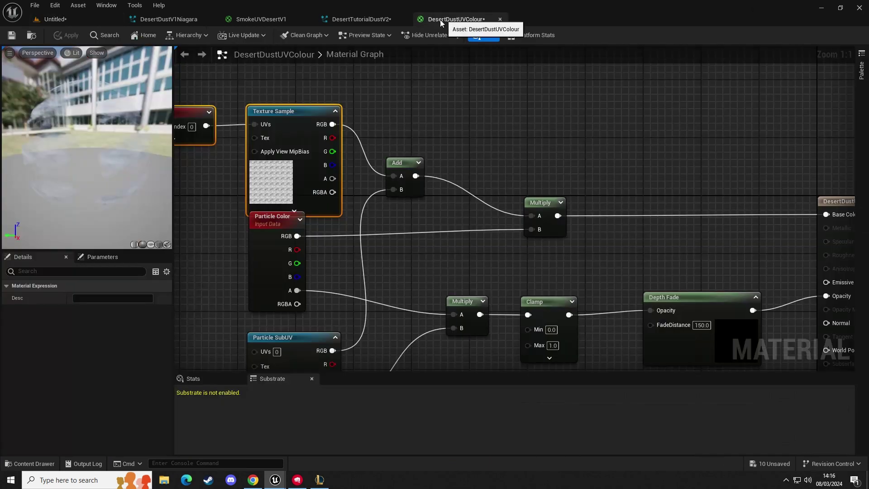
{"action": "right_click_drag", "start_coordinate": [491, 155], "coordinate": [278, 154]}
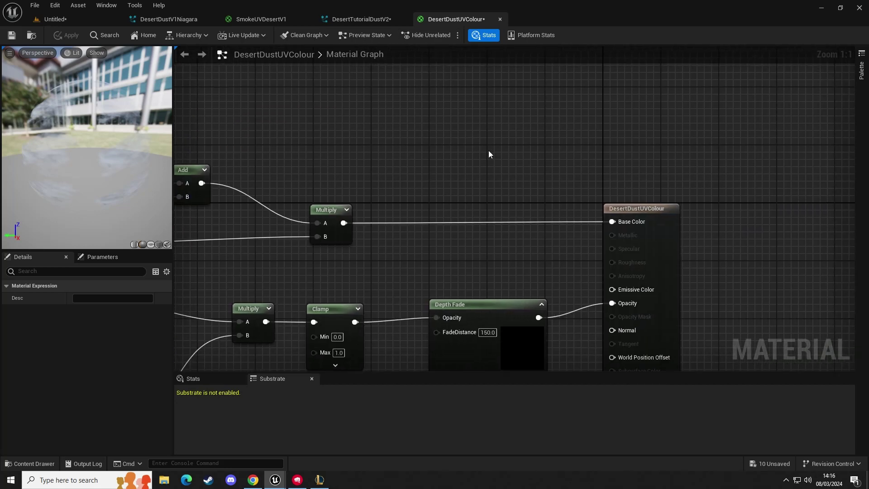
Add a Multiply node between the existing Multiply and the Base Color input
{"action": "left_click", "coordinate": [480, 159]}
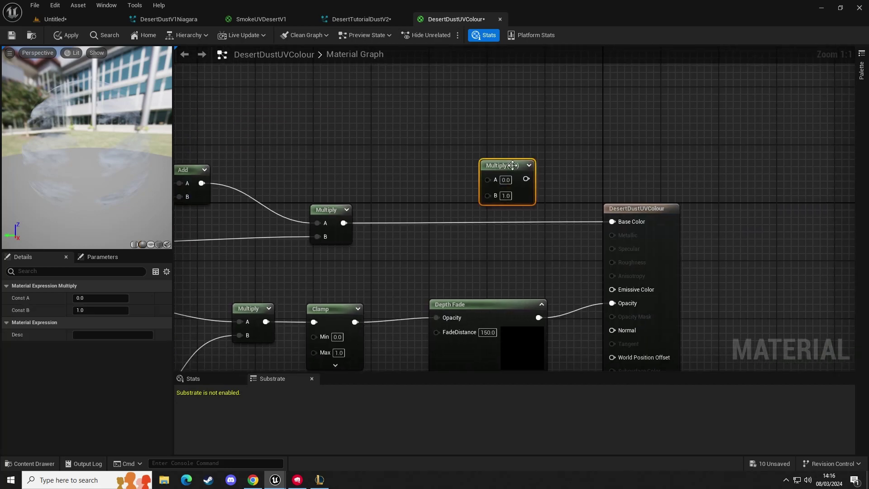
{"action": "left_click_drag", "start_coordinate": [266, 168], "coordinate": [370, 270]}
{"action": "left_click", "coordinate": [608, 206]}
{"action": "left_click", "coordinate": [433, 256]}
{"action": "left_click_drag", "start_coordinate": [345, 223], "coordinate": [616, 220]}
{"action": "left_click_drag", "start_coordinate": [498, 167], "coordinate": [496, 194]}
{"action": "left_click", "coordinate": [423, 155]}
{"action": "left_click_drag", "start_coordinate": [423, 155], "coordinate": [539, 267]}
{"action": "left_click", "coordinate": [406, 154]}
{"action": "right_click_drag", "start_coordinate": [406, 158], "coordinate": [453, 207]}
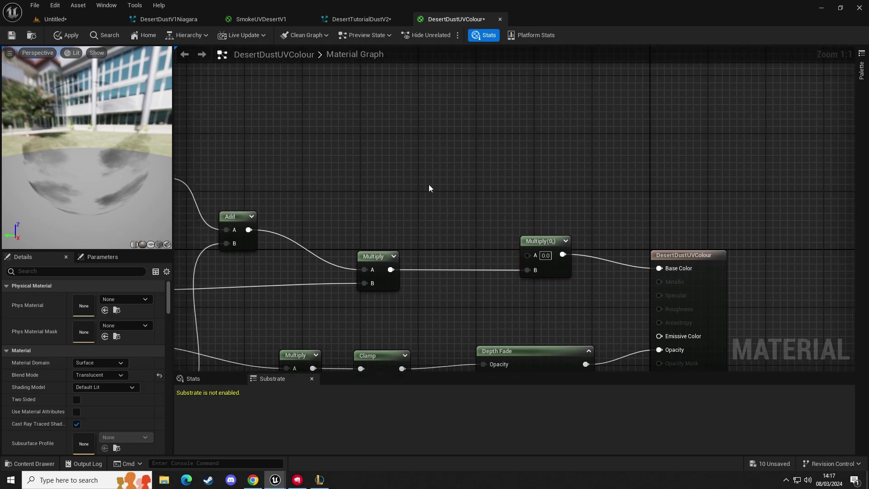
Add a black Constant3Vector node above the Multiply nodes and float the material editor window
{"action": "left_click", "coordinate": [400, 169]}
{"action": "left_click_drag", "start_coordinate": [430, 173], "coordinate": [390, 146]}
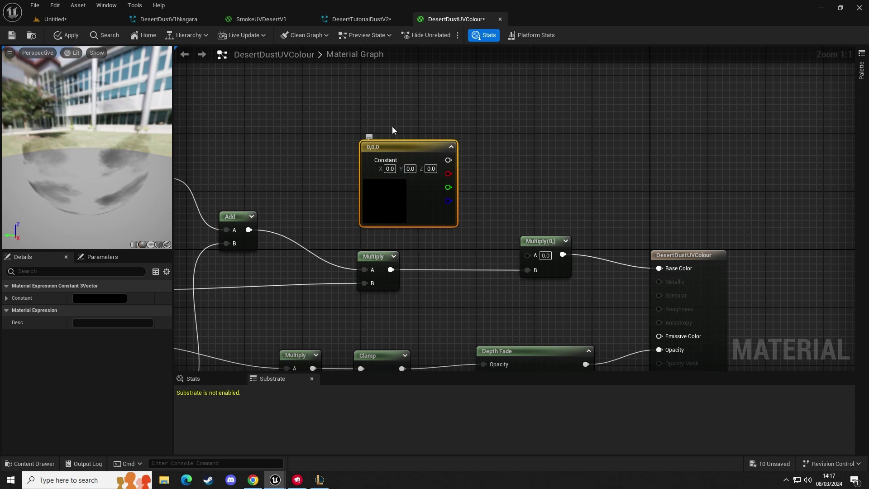
{"action": "left_click", "coordinate": [87, 303]}
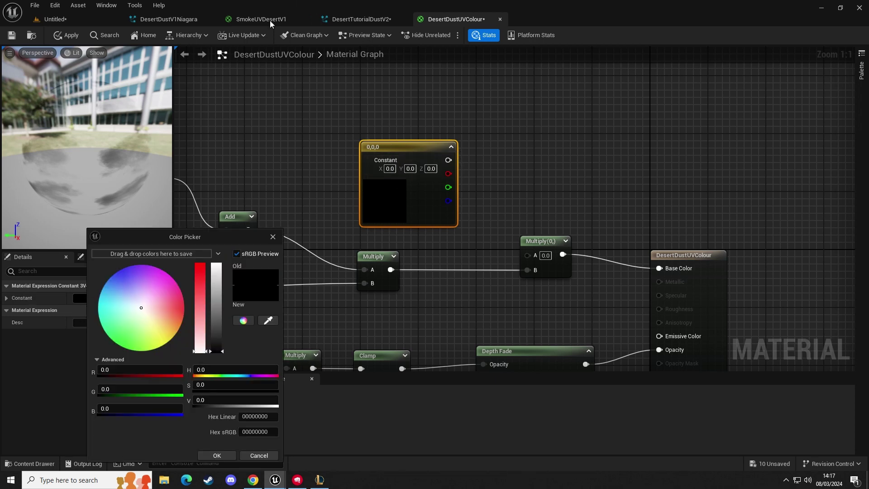
{"action": "left_click", "coordinate": [246, 139]}
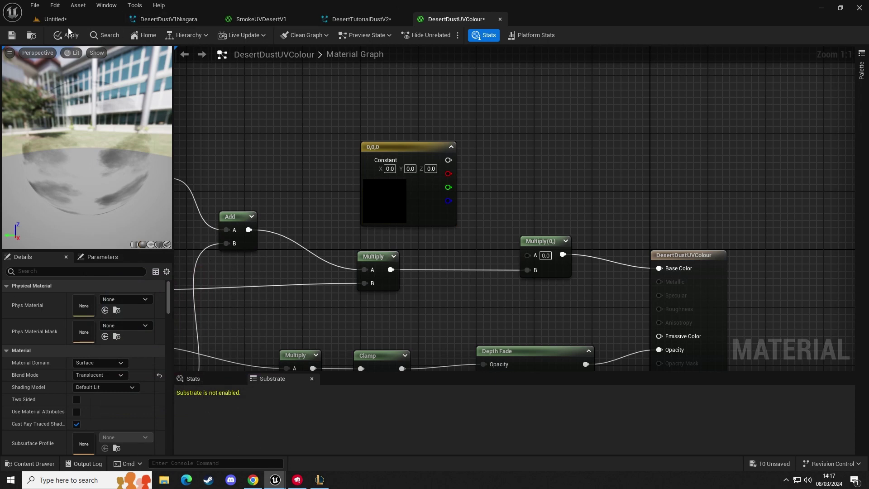
{"action": "left_click_drag", "start_coordinate": [444, 18], "coordinate": [431, 151]}
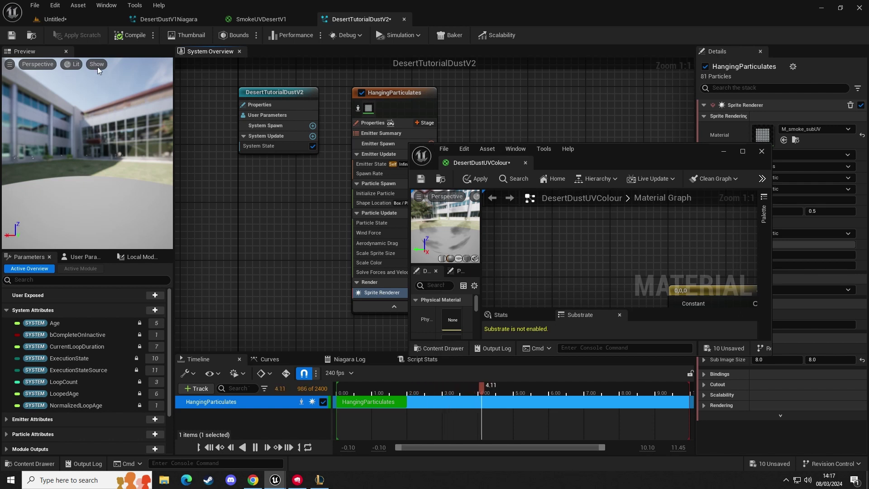
Sample the canyon rock's orange into the colour constant with the eyedropper
{"action": "left_click", "coordinate": [63, 24]}
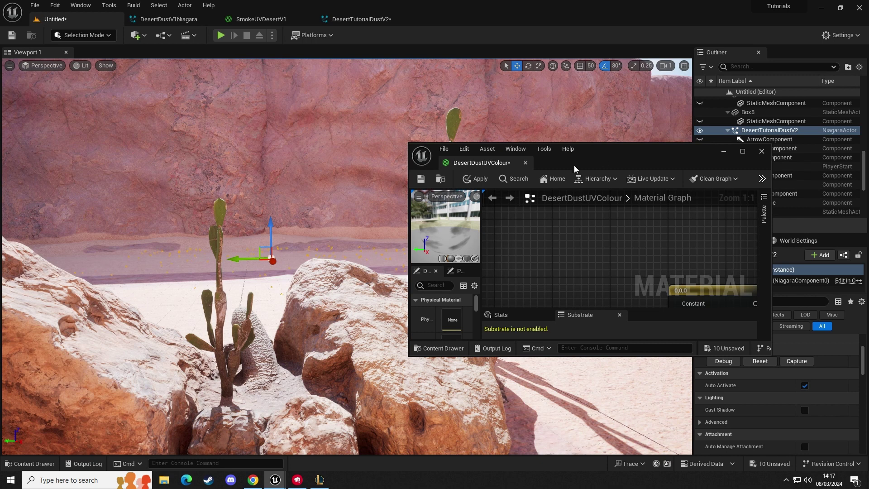
{"action": "left_click_drag", "start_coordinate": [606, 144], "coordinate": [609, 82]}
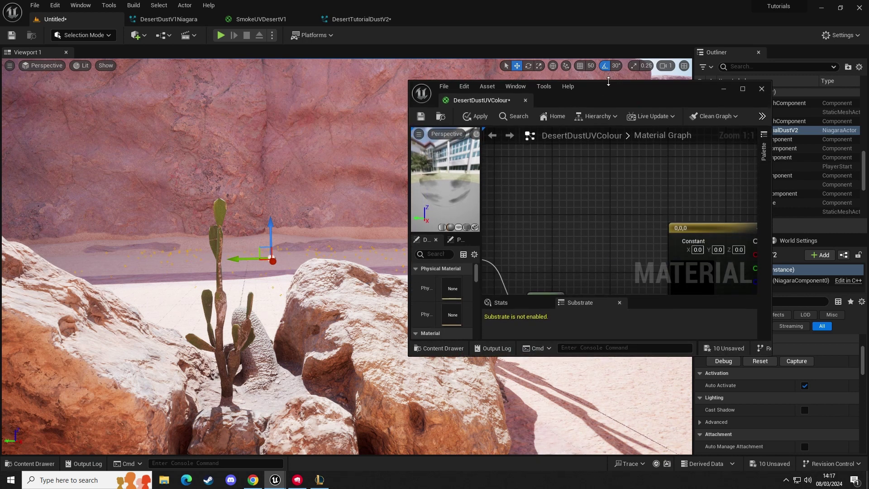
{"action": "left_click_drag", "start_coordinate": [616, 356], "coordinate": [616, 411]}
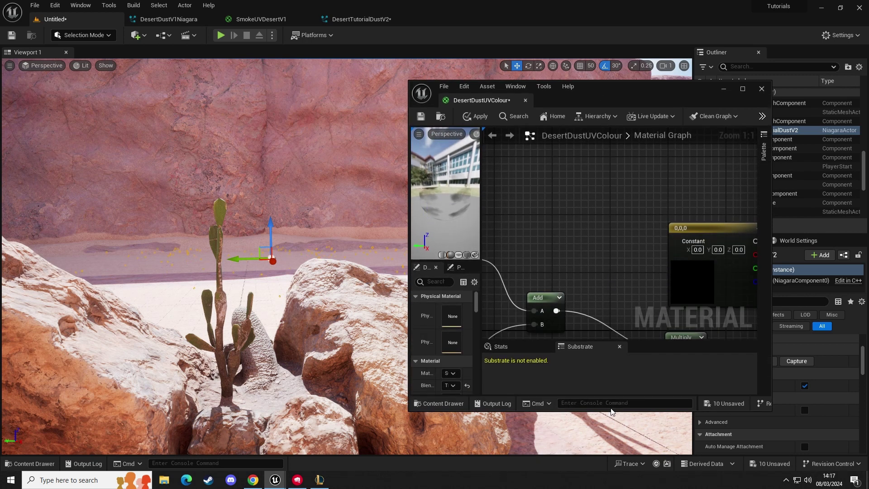
{"action": "left_click", "coordinate": [689, 260]}
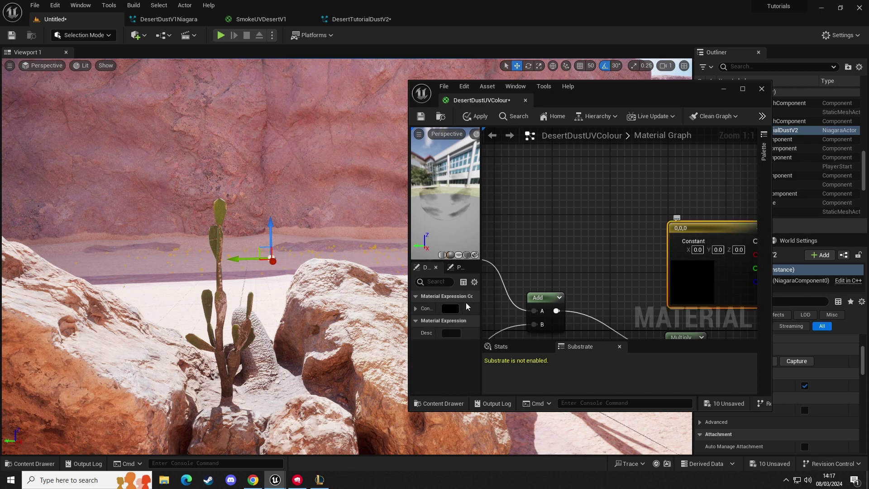
{"action": "left_click", "coordinate": [451, 309]}
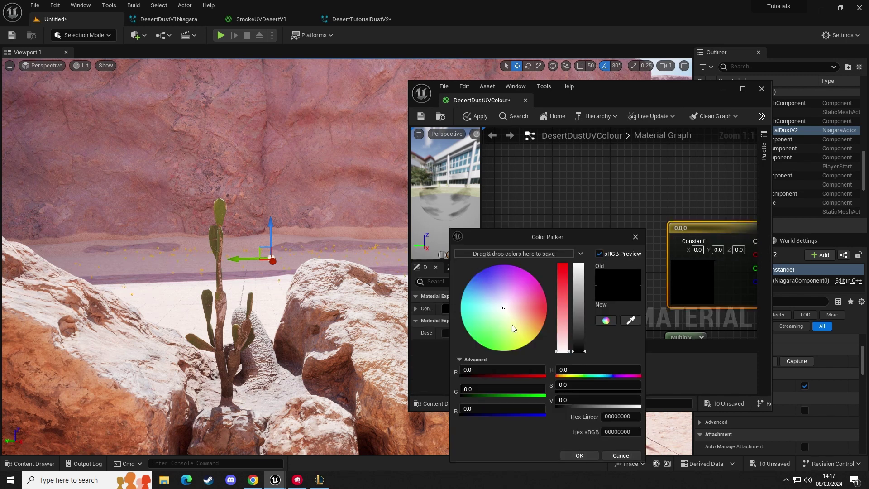
{"action": "left_click", "coordinate": [631, 321]}
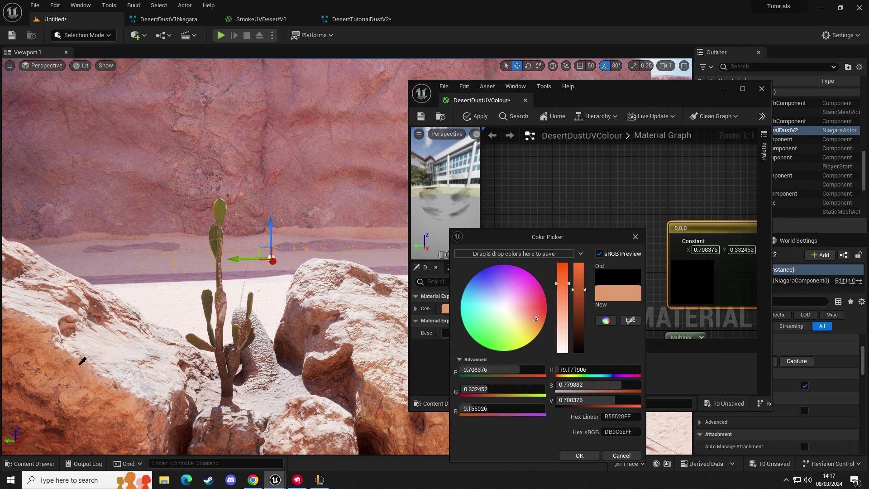
{"action": "left_click", "coordinate": [83, 361]}
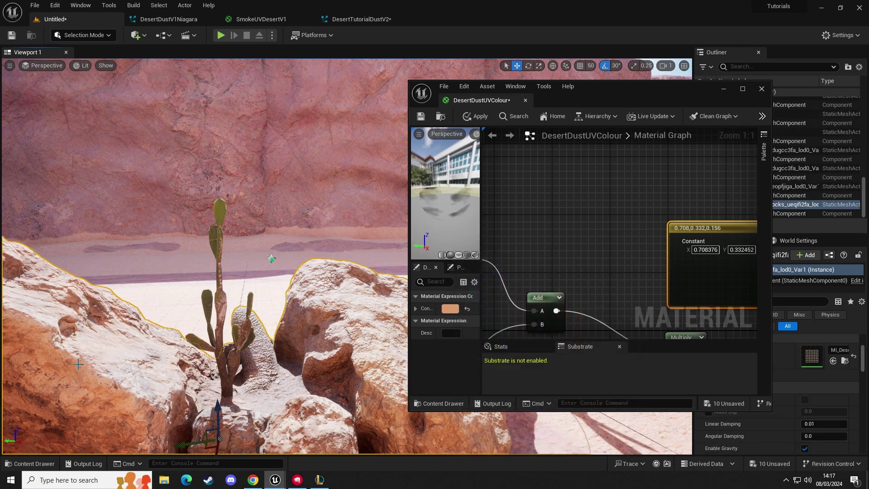
Brighten the colour to 0.927, 0.435, 0.204, accept it, and re-dock the material editor
{"action": "left_click", "coordinate": [444, 310]}
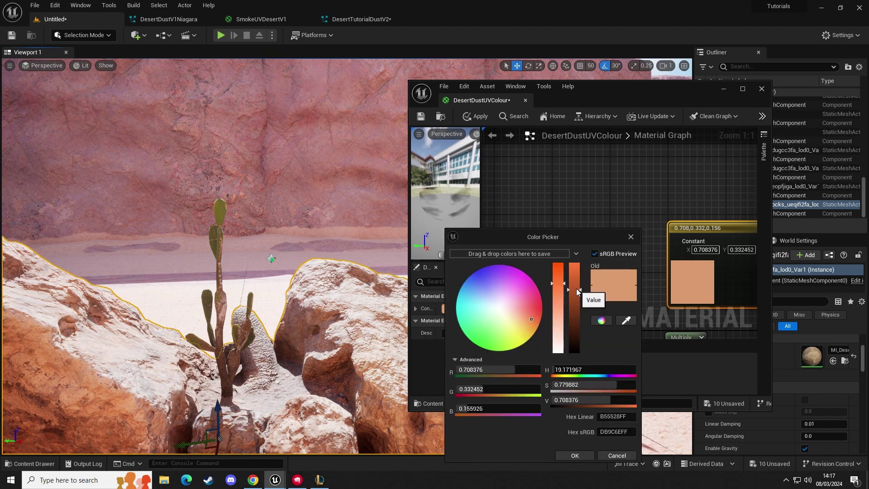
{"action": "mouse_move", "coordinate": [577, 289]}
{"action": "left_mouse_down"}
{"action": "mouse_move", "coordinate": [575, 272]}
{"action": "mouse_move", "coordinate": [575, 291]}
{"action": "left_mouse_up"}
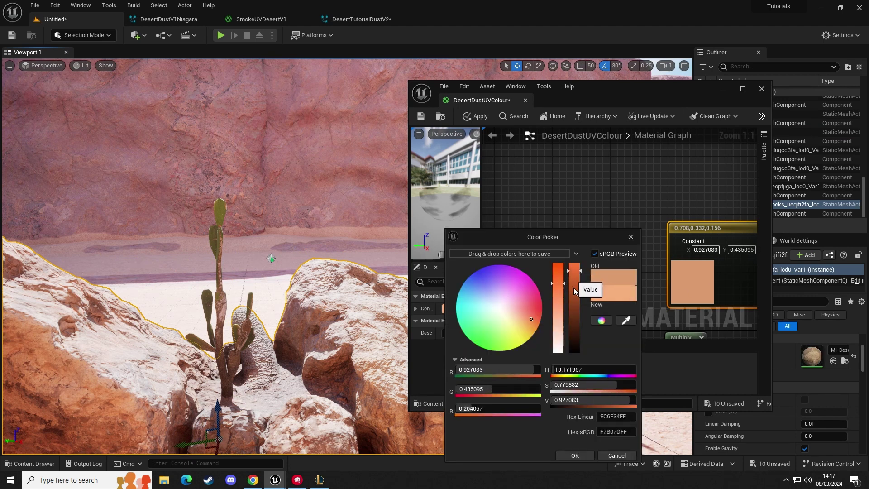
{"action": "left_click", "coordinate": [569, 455]}
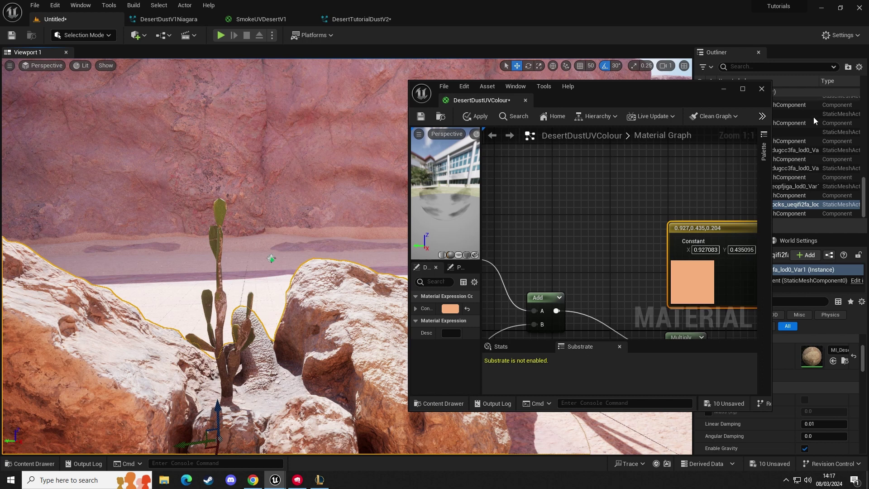
{"action": "left_click_drag", "start_coordinate": [465, 100], "coordinate": [423, 29]}
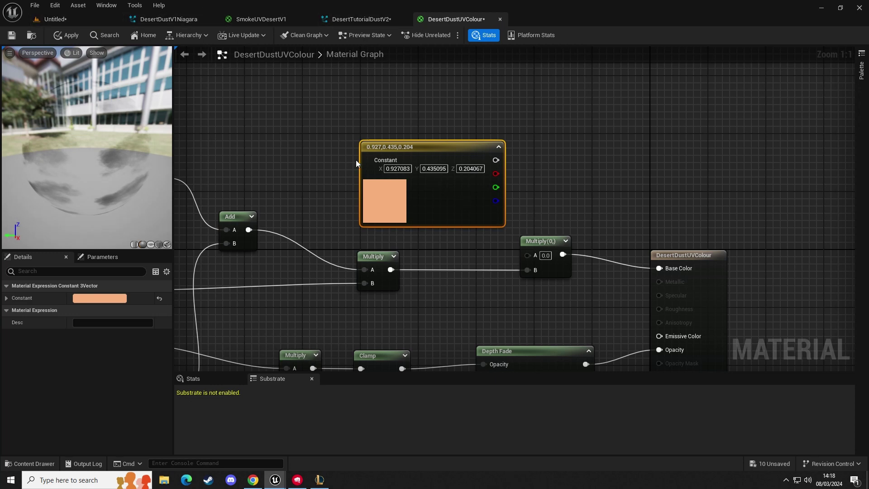
Wire the orange Constant3Vector into the new Multiply's A input, then apply the material
{"action": "right_click_drag", "start_coordinate": [496, 158], "coordinate": [491, 127]}
{"action": "left_click_drag", "start_coordinate": [491, 127], "coordinate": [526, 227]}
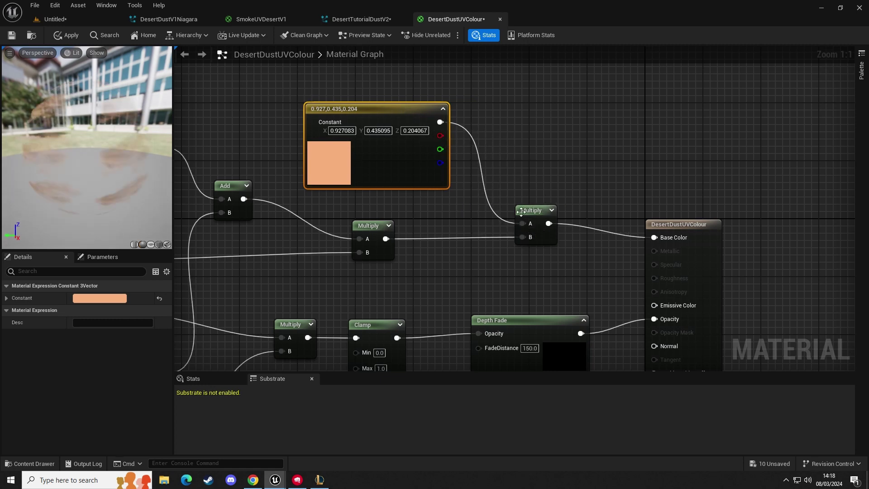
{"action": "left_click_drag", "start_coordinate": [69, 181], "coordinate": [93, 57]}
{"action": "left_click", "coordinate": [68, 35]}
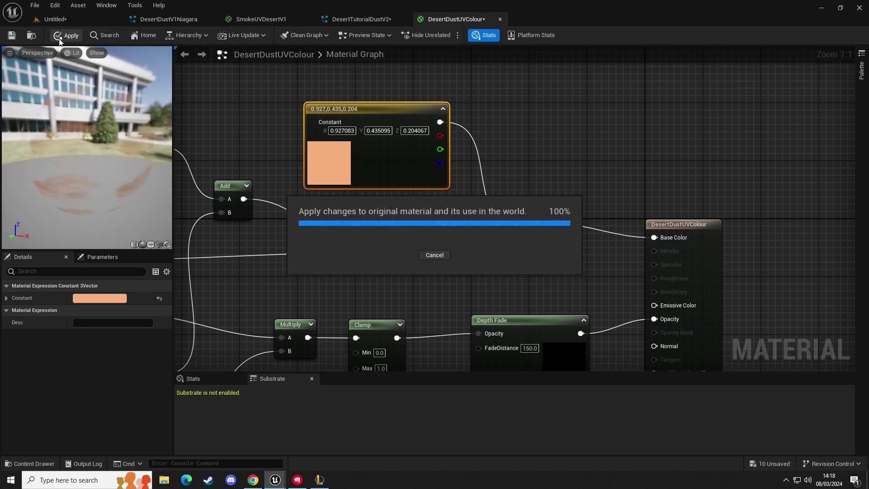